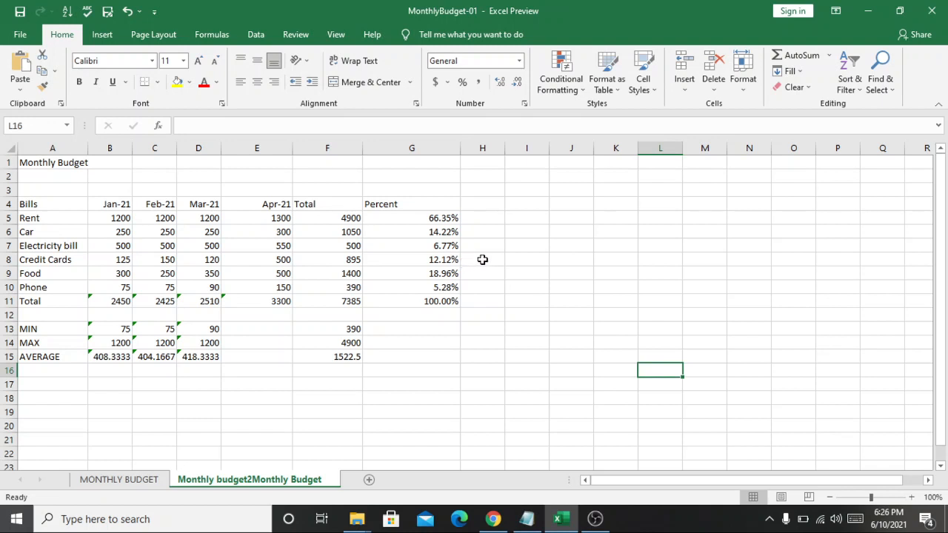
# Switch to Notepad to read the note about cell width and height, and return to the Excel workbook
pyautogui.click(483, 259)
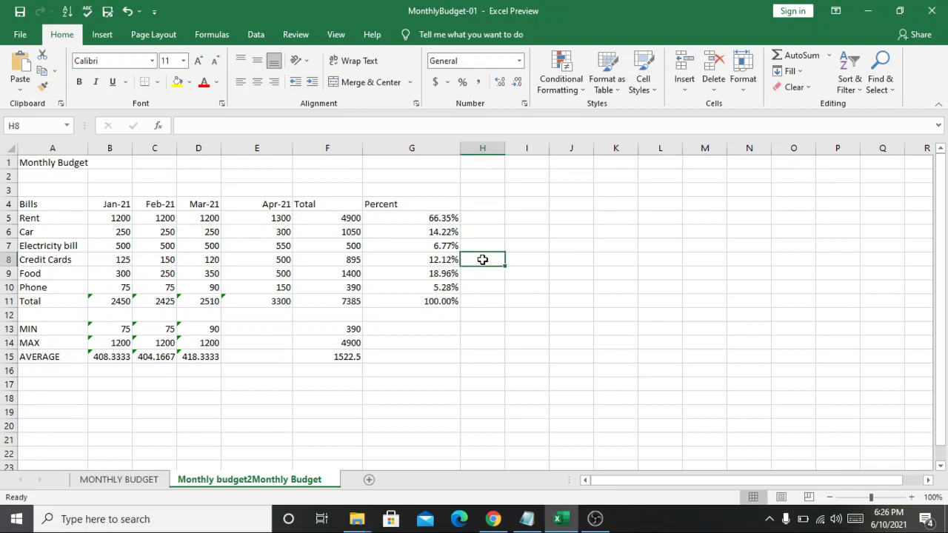
pyautogui.click(527, 518)
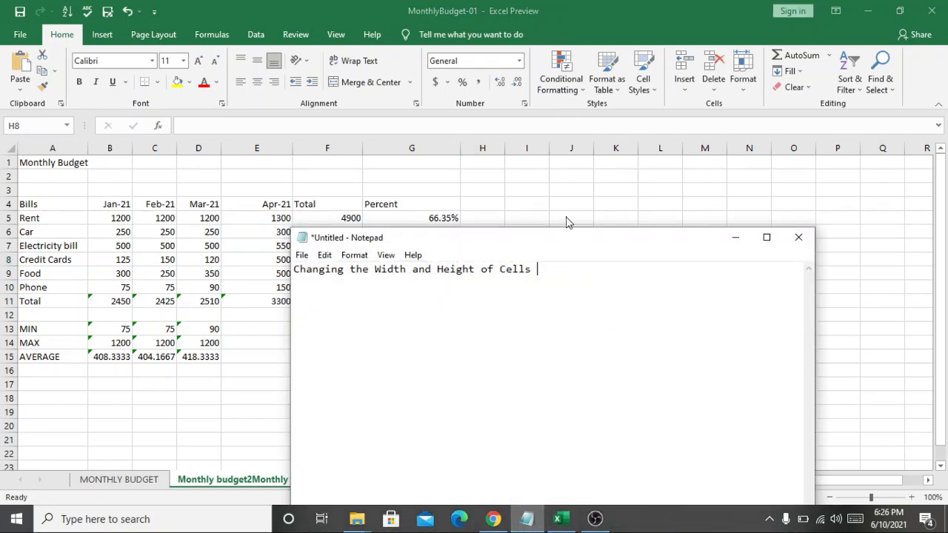
pyautogui.hotkey('alt', 'Tab')
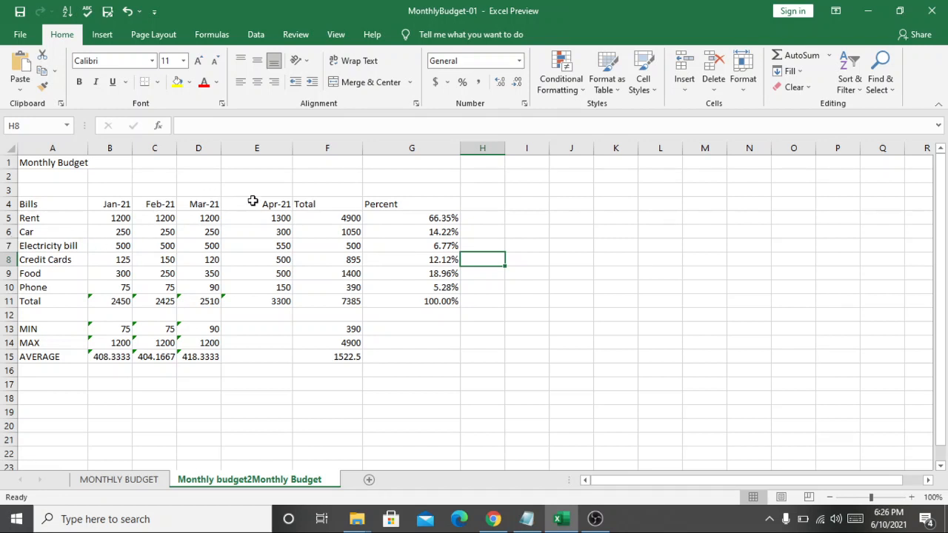
# Narrow columns E, F and G one at a time to roughly the width of their entries
pyautogui.moveTo(289, 147); pyautogui.dragTo(260, 148)
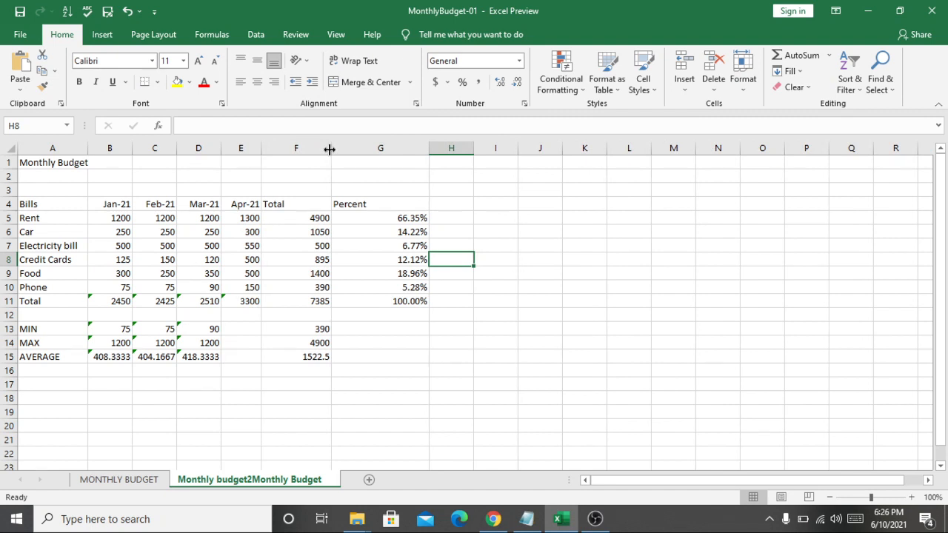
pyautogui.moveTo(329, 149); pyautogui.dragTo(292, 150)
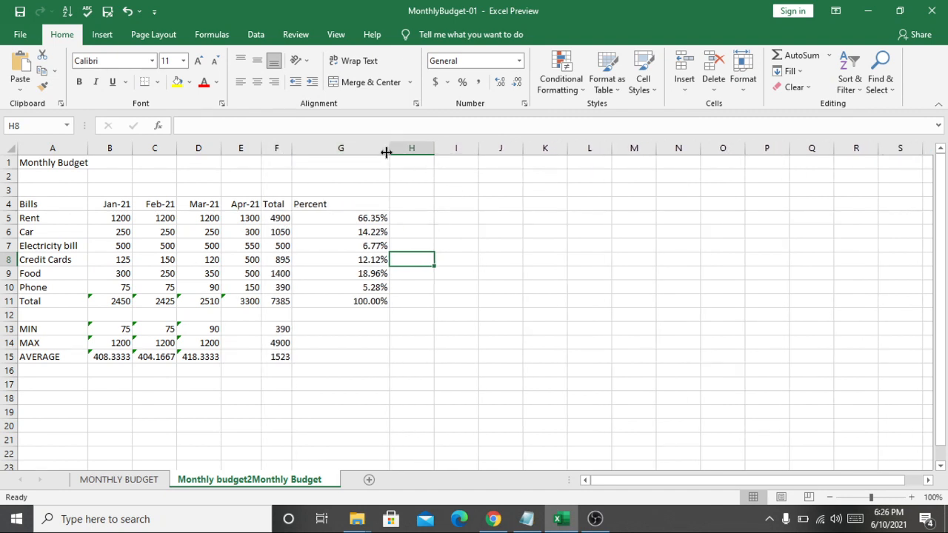
pyautogui.moveTo(392, 157); pyautogui.dragTo(386, 154)
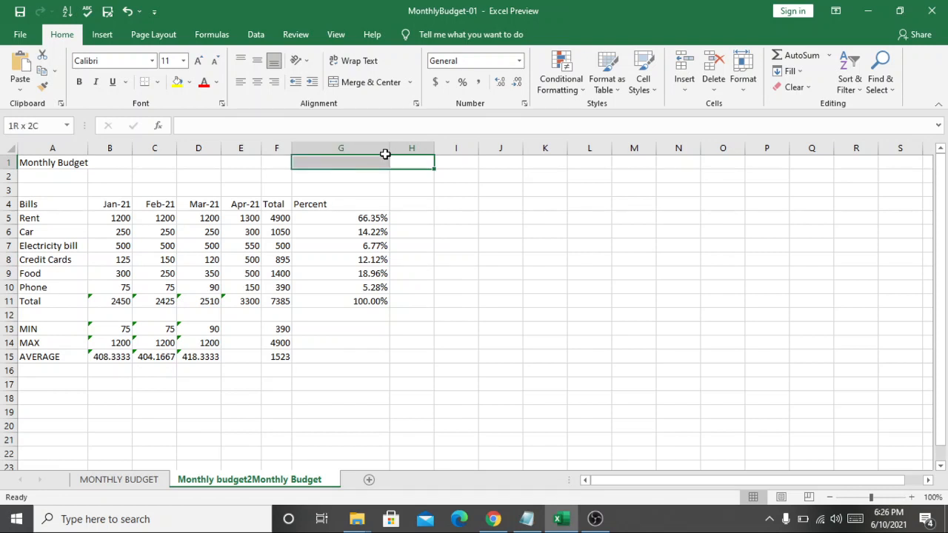
pyautogui.click(417, 215)
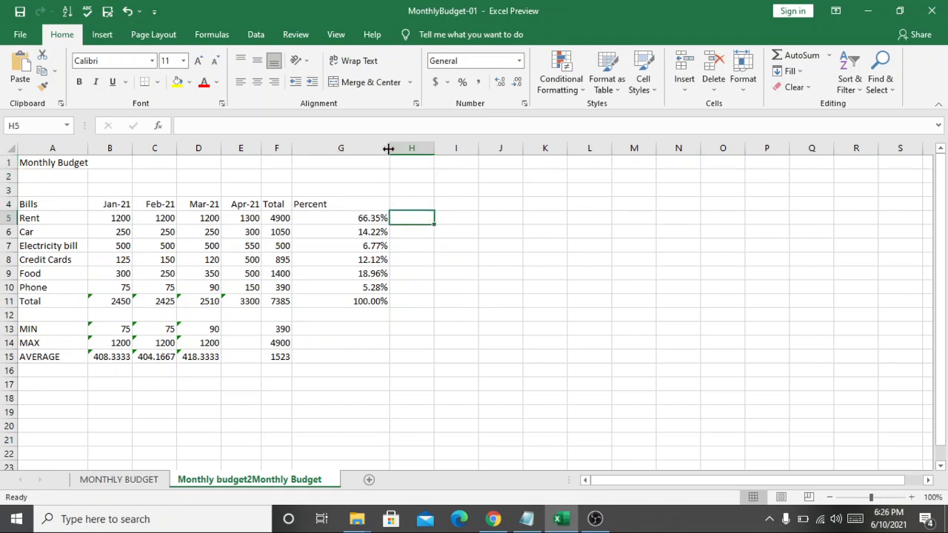
pyautogui.moveTo(388, 148); pyautogui.dragTo(328, 182)
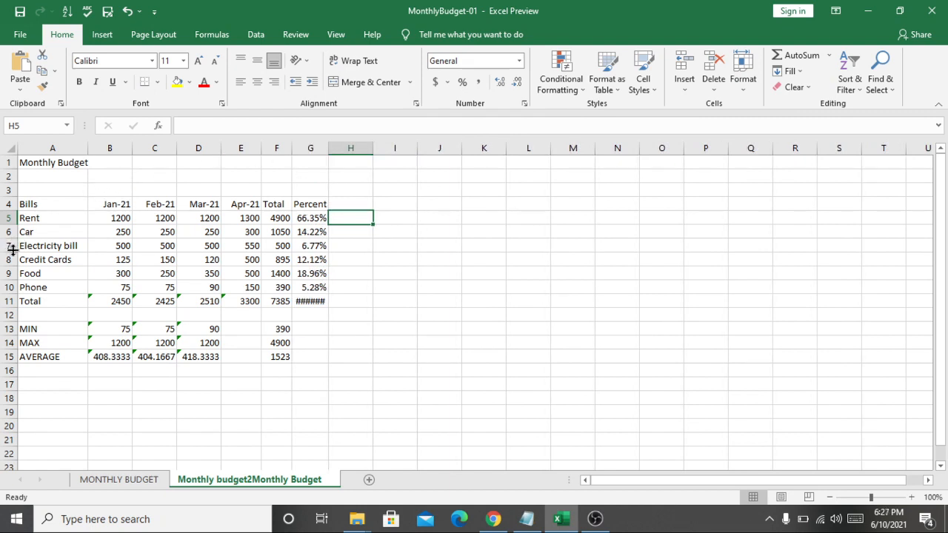
# Reduce the height of row 7, and widen column G enough to show the percentage in G11
pyautogui.moveTo(12, 252); pyautogui.dragTo(13, 247)
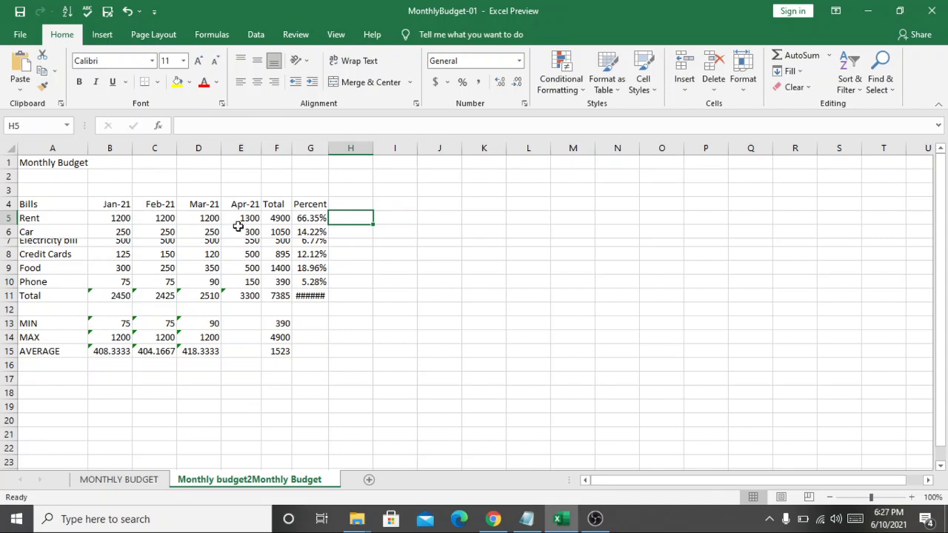
pyautogui.click(311, 298)
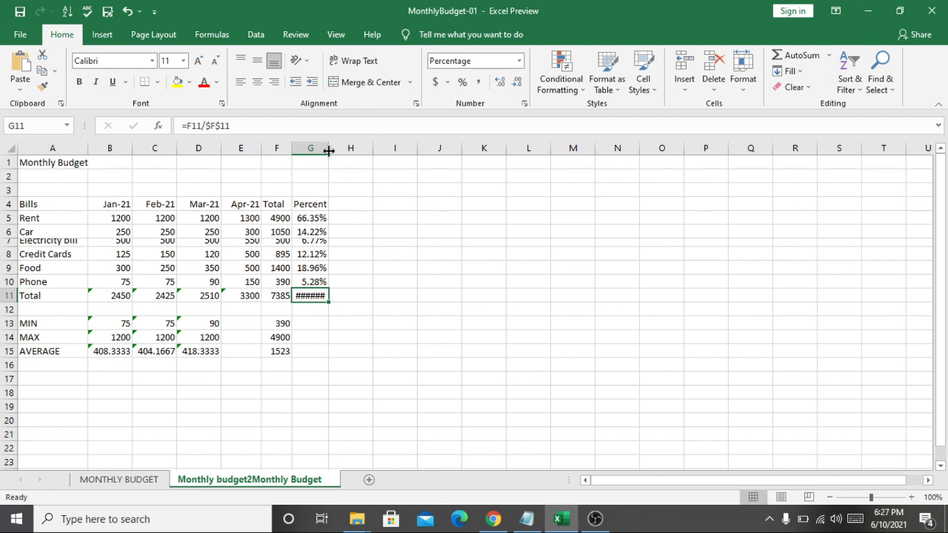
pyautogui.moveTo(329, 151); pyautogui.dragTo(341, 154)
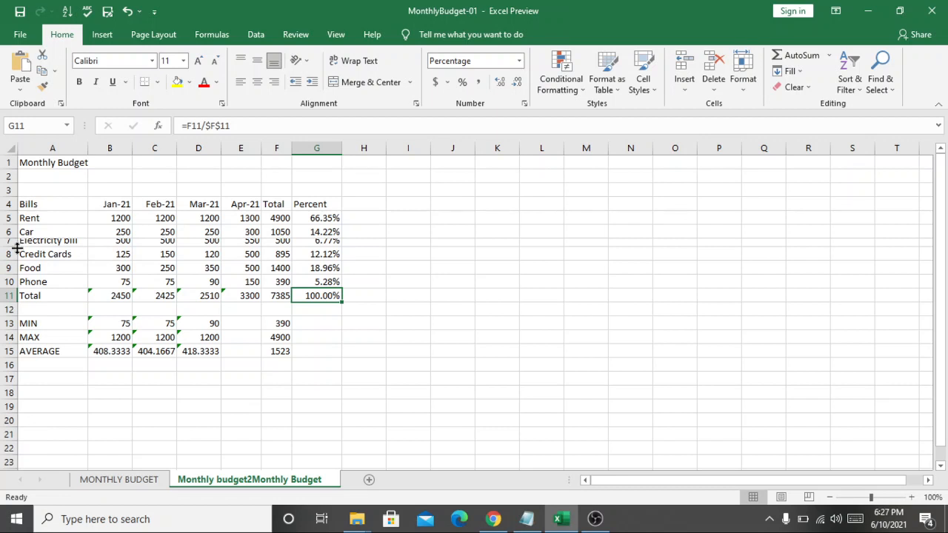
# Increase the height of row 7 so the Electricity bill entries fit fully
pyautogui.moveTo(16, 247); pyautogui.dragTo(16, 254)
pyautogui.click(436, 274)
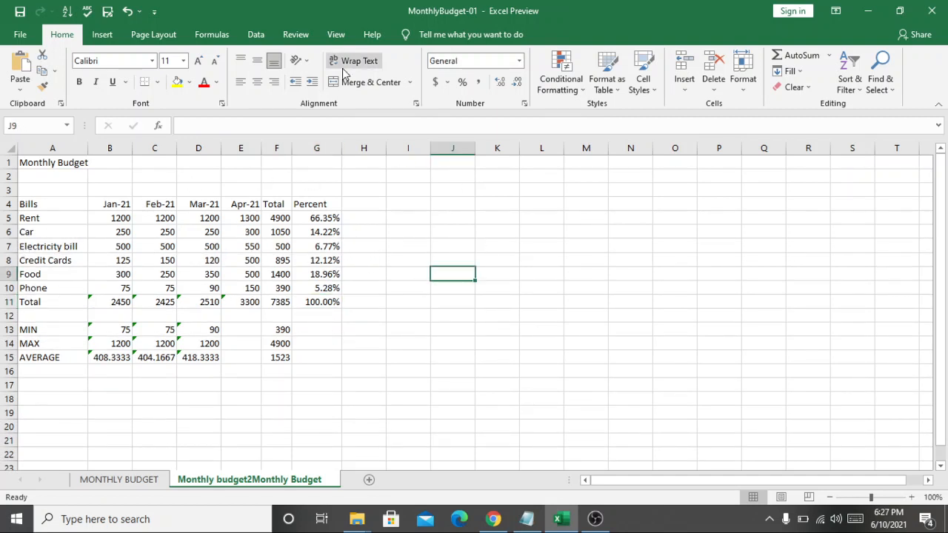
pyautogui.click(376, 234)
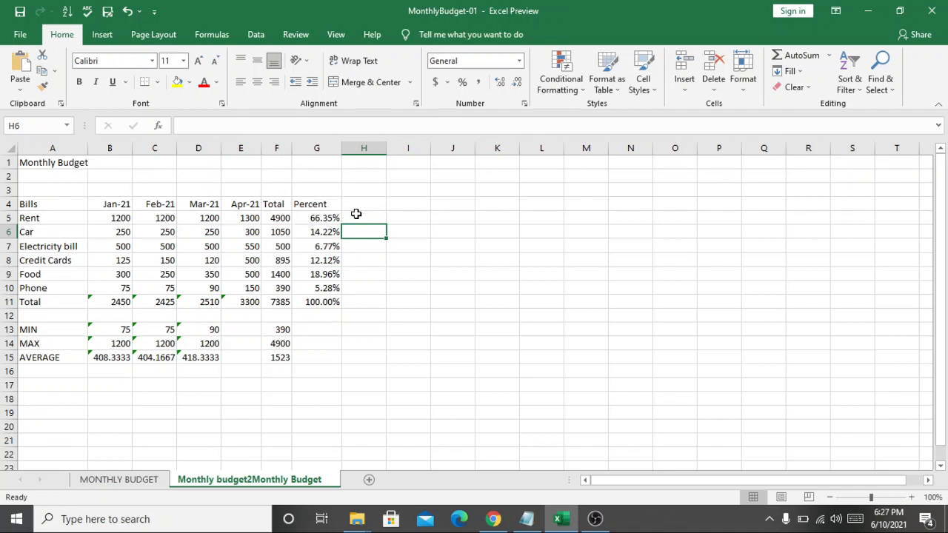
# AutoFit the widths of columns F, G, D, C and B to their contents
pyautogui.doubleClick(292, 148)
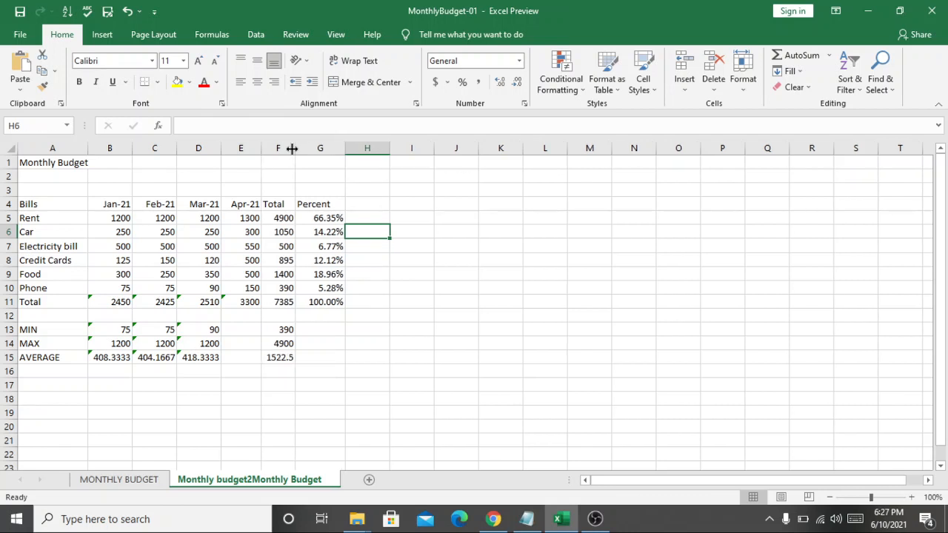
pyautogui.doubleClick(345, 148)
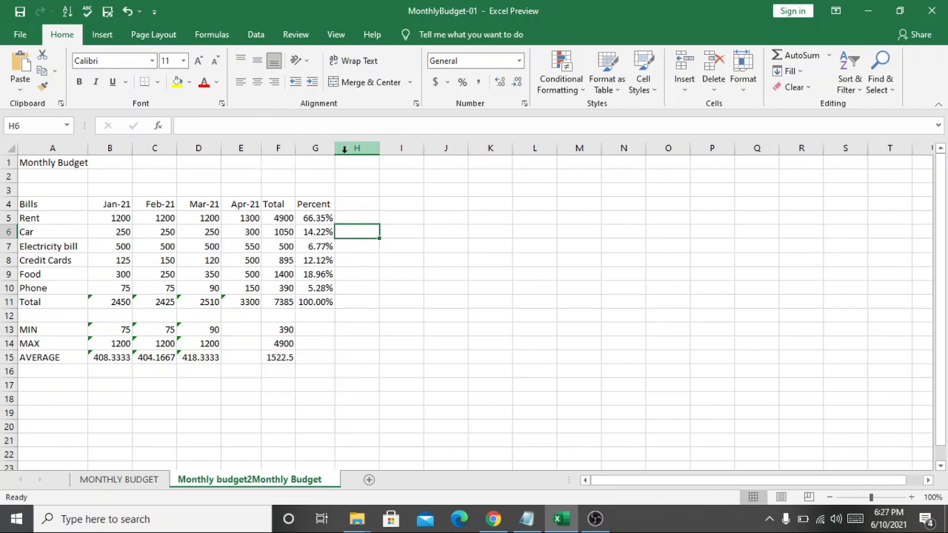
pyautogui.doubleClick(221, 149)
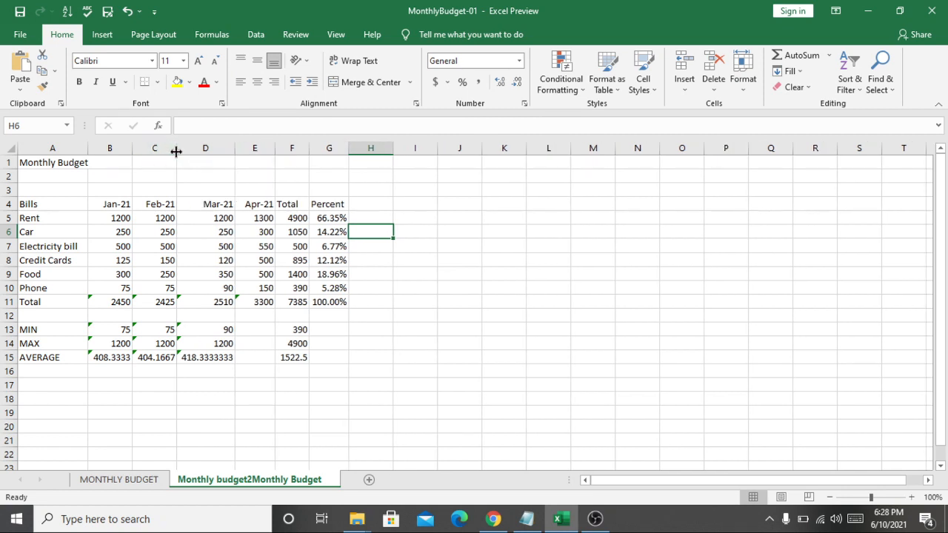
pyautogui.doubleClick(177, 149)
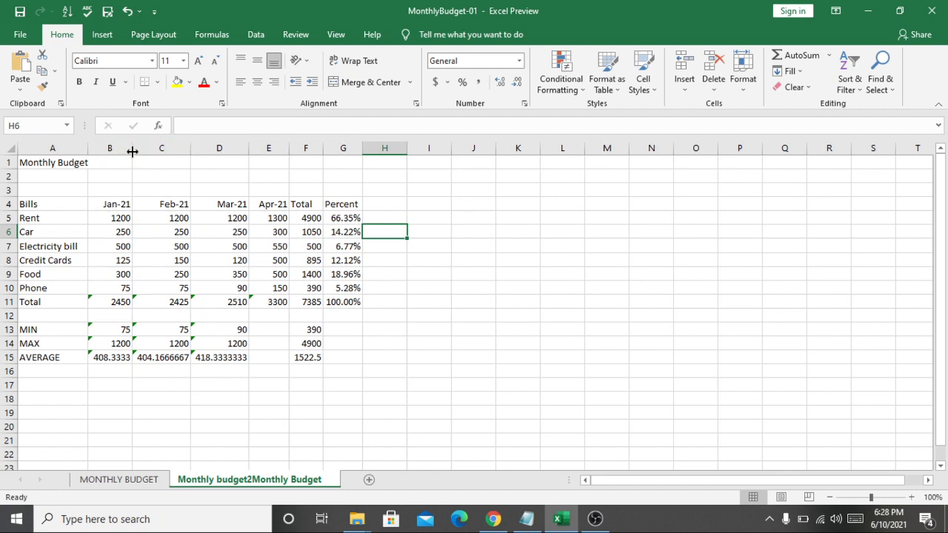
pyautogui.doubleClick(133, 149)
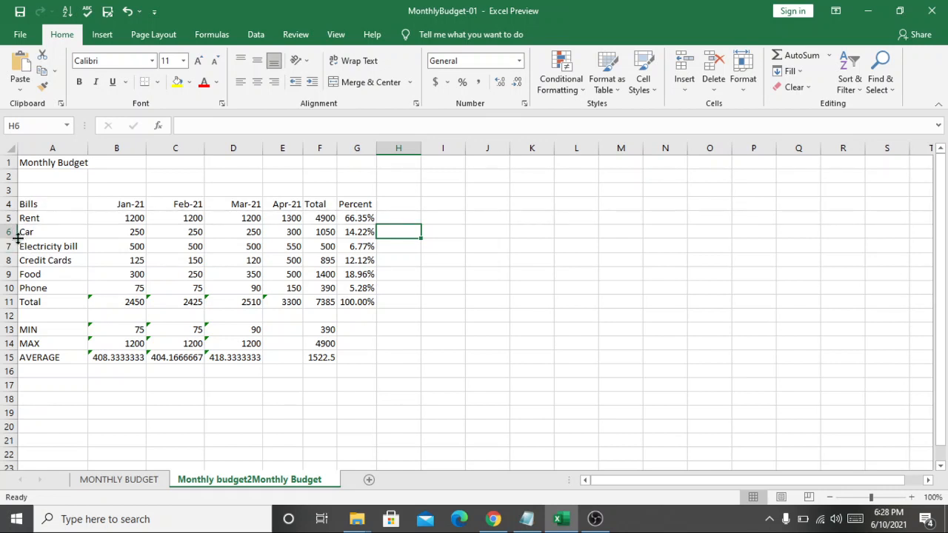
# Shrink the height of row 6 slightly, and AutoFit the row to its contents
pyautogui.moveTo(18, 239); pyautogui.dragTo(18, 236)
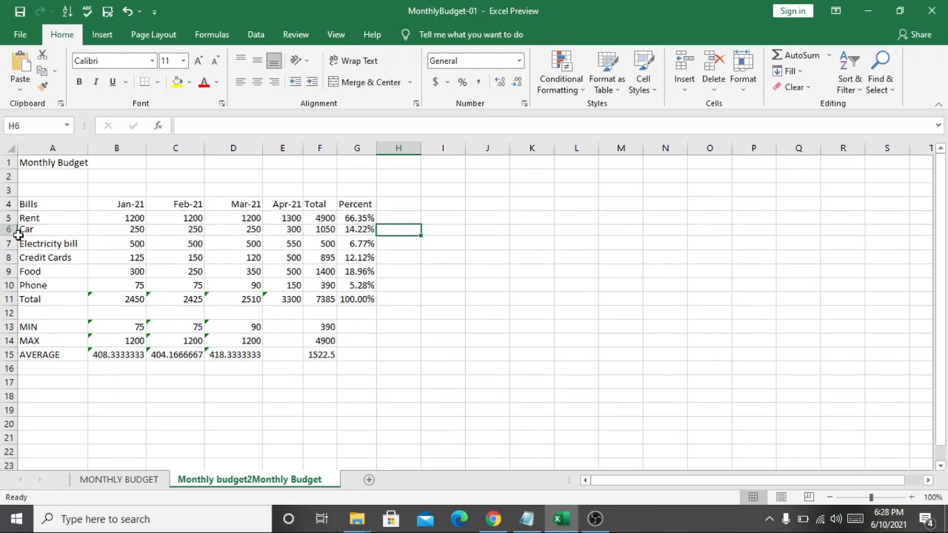
pyautogui.doubleClick(12, 235)
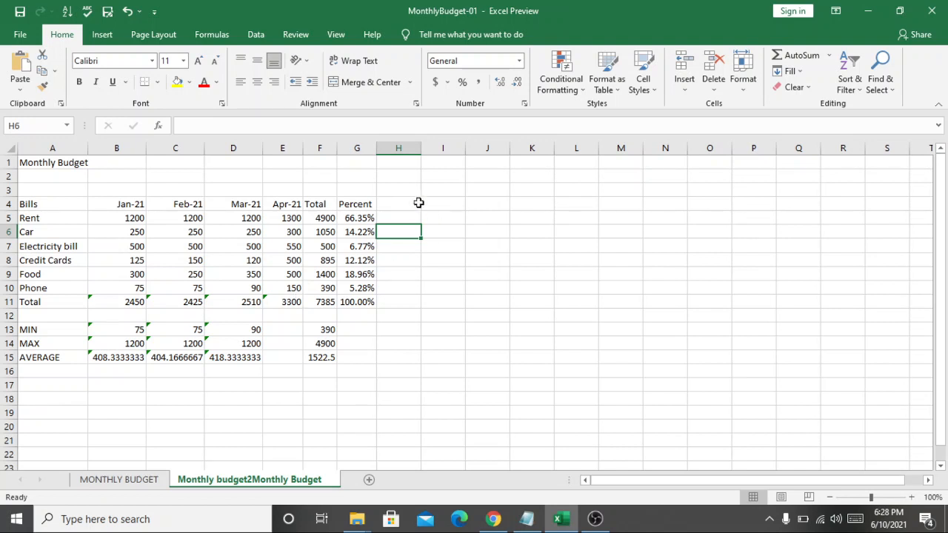
pyautogui.click(467, 303)
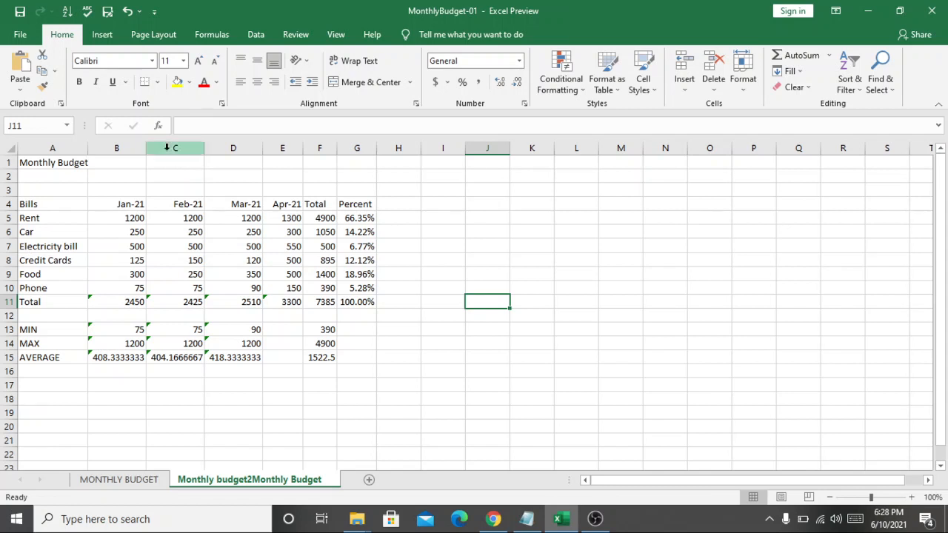
# Widen columns C through G together to one equal width, and compare the resized columns
pyautogui.moveTo(165, 149); pyautogui.dragTo(359, 213)
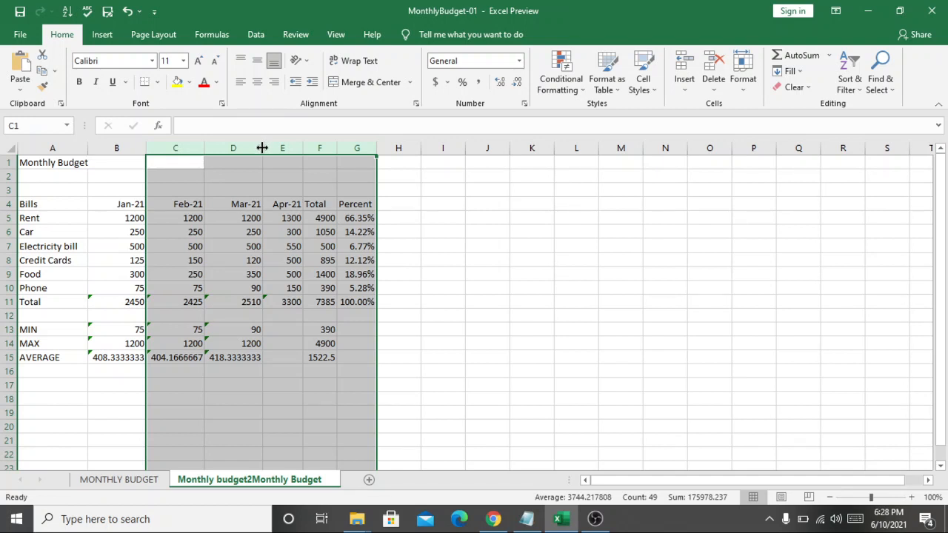
pyautogui.moveTo(263, 148); pyautogui.dragTo(272, 149)
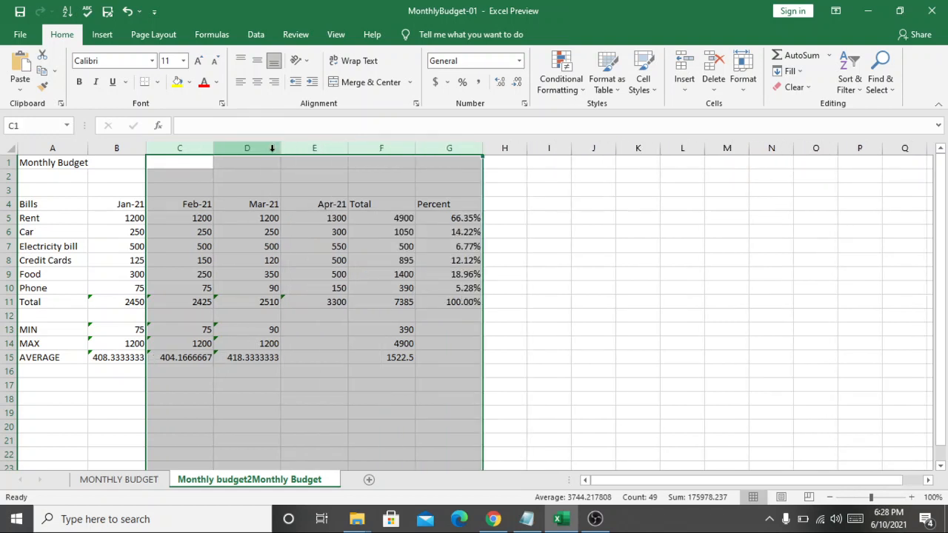
pyautogui.click(603, 206)
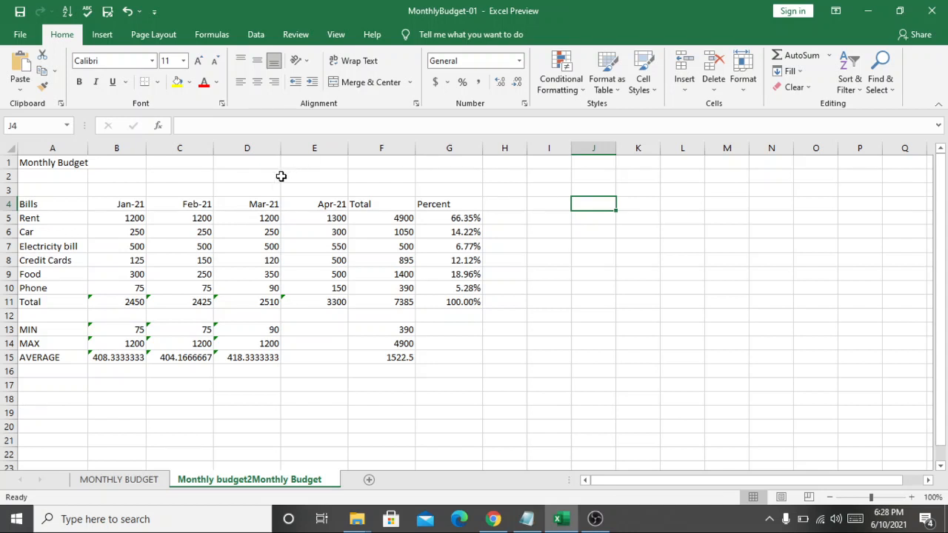
pyautogui.click(241, 178)
pyautogui.click(289, 178)
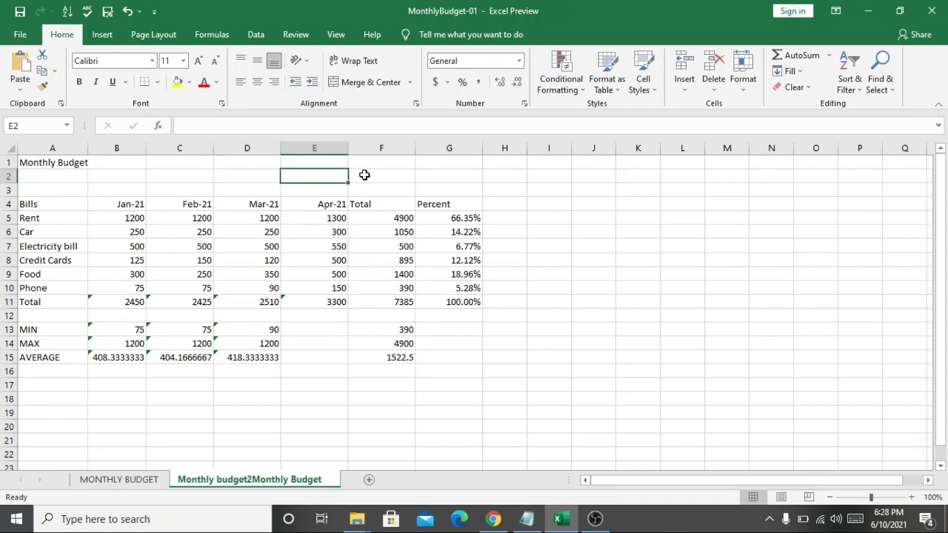
pyautogui.click(364, 175)
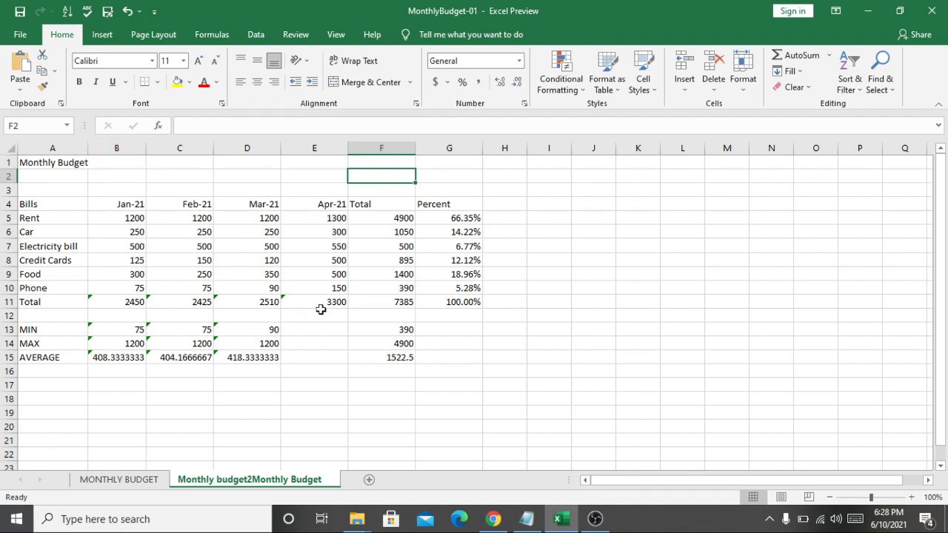
pyautogui.click(656, 288)
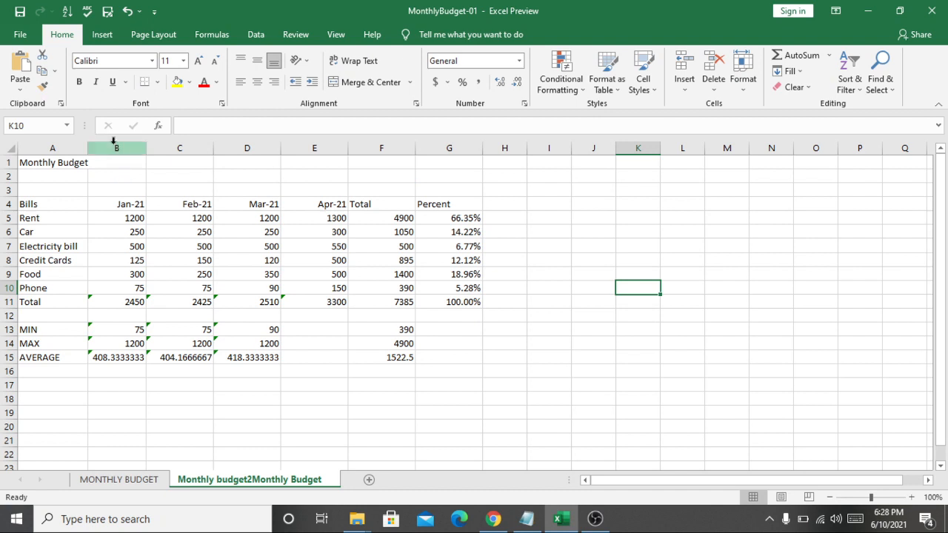
# Resize columns B through G together to one equal, narrower width
pyautogui.moveTo(115, 147); pyautogui.dragTo(444, 266)
pyautogui.moveTo(281, 144); pyautogui.dragTo(262, 148)
pyautogui.click(463, 232)
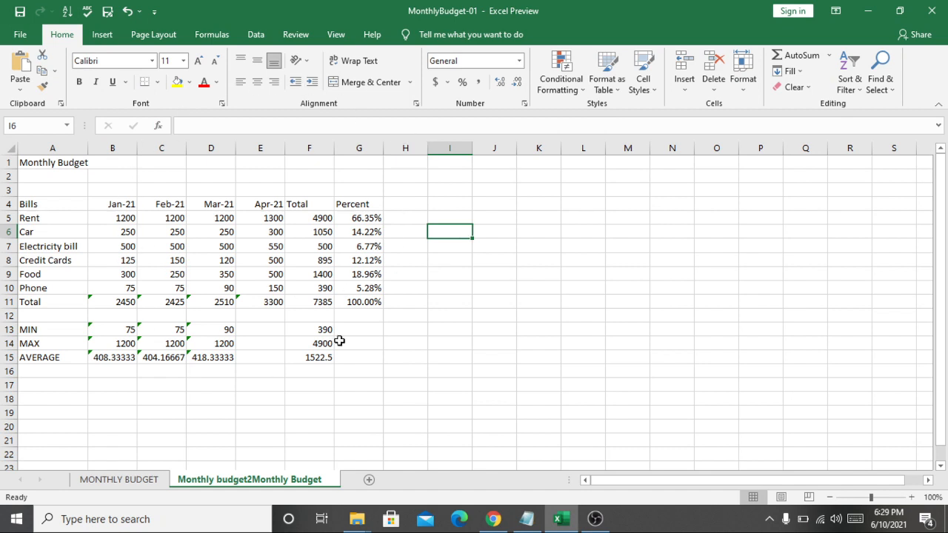
# Increase the height of rows 5 through 8 together to one equal height
pyautogui.click(11, 217)
pyautogui.moveTo(10, 218); pyautogui.dragTo(15, 244)
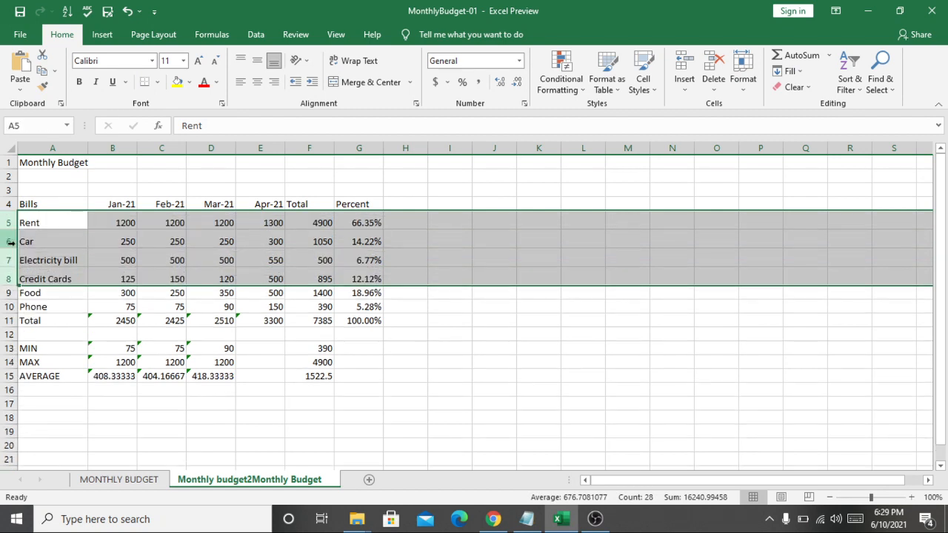
pyautogui.click(479, 337)
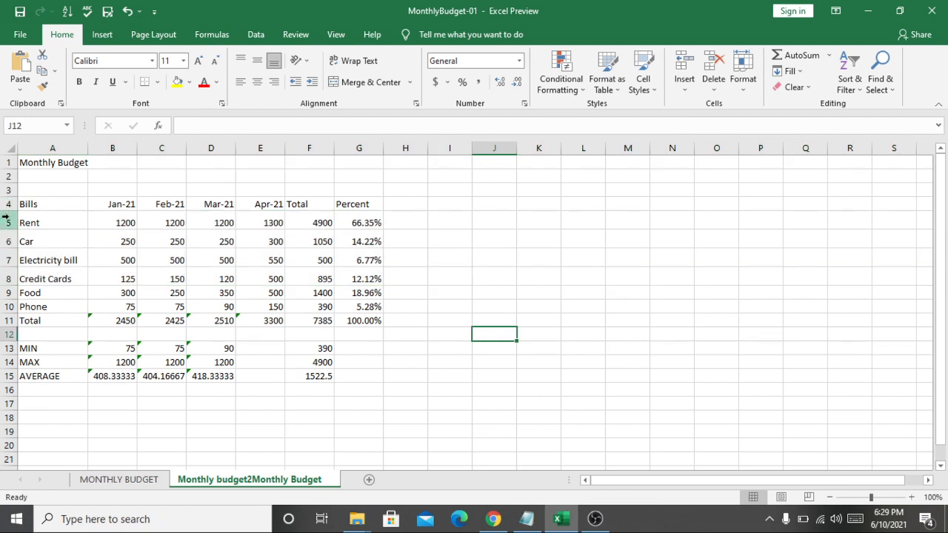
# Make row 4 taller, and reduce rows 4 through 8 together to one equal height
pyautogui.moveTo(13, 212)
pyautogui.mouseDown()
pyautogui.moveTo(13, 231)
pyautogui.moveTo(11, 218)
pyautogui.mouseUp()
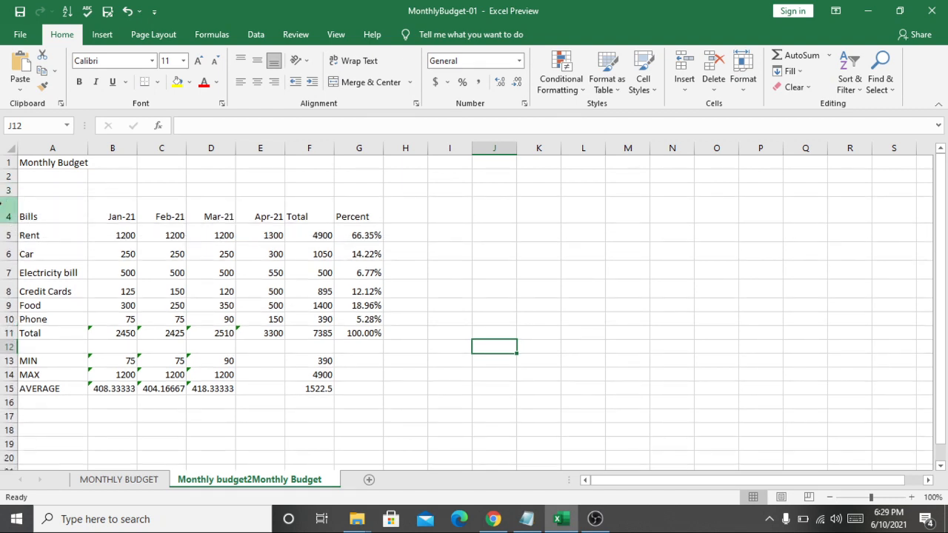
pyautogui.moveTo(3, 202); pyautogui.dragTo(17, 291)
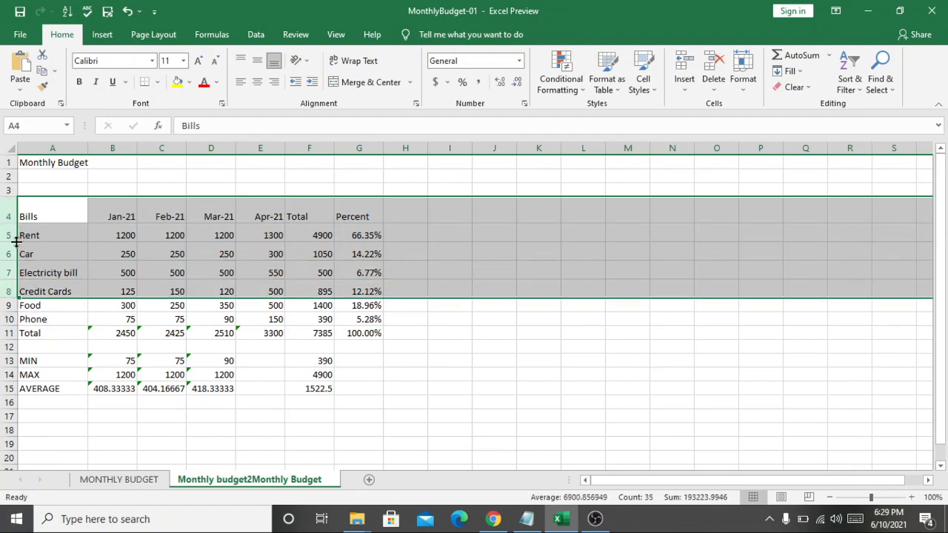
pyautogui.moveTo(17, 241); pyautogui.dragTo(16, 237)
pyautogui.click(459, 303)
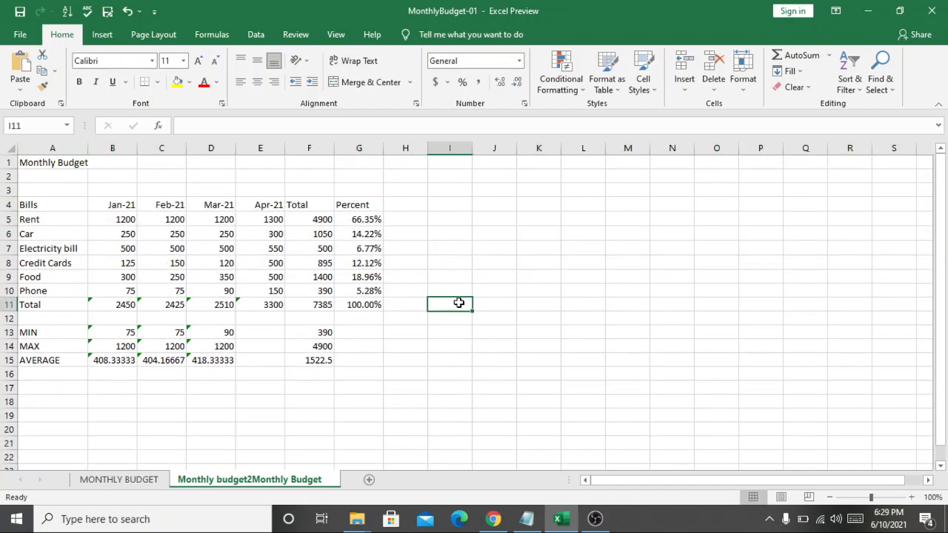
# Read the Notepad note about cell width and height once more, and minimize it to return to the Excel worksheet
pyautogui.click(482, 289)
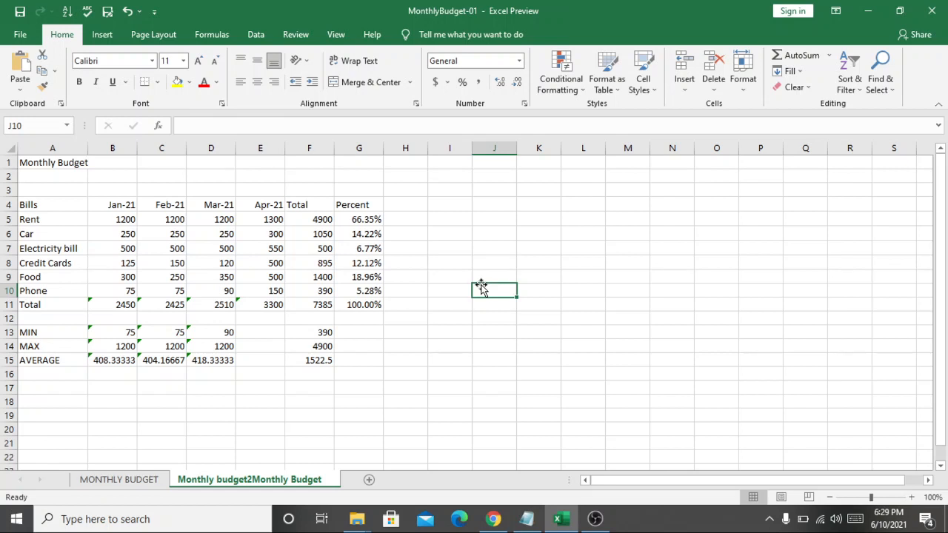
pyautogui.click(526, 520)
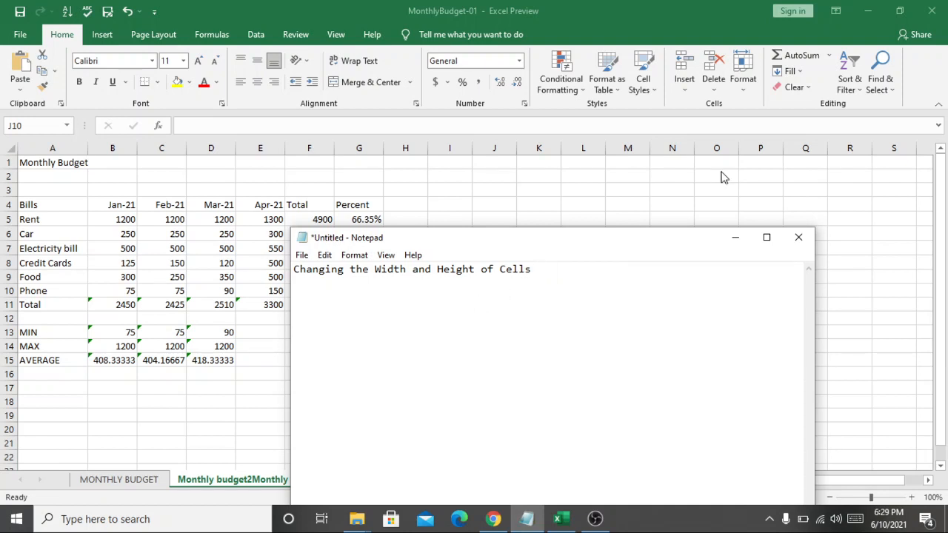
pyautogui.click(735, 237)
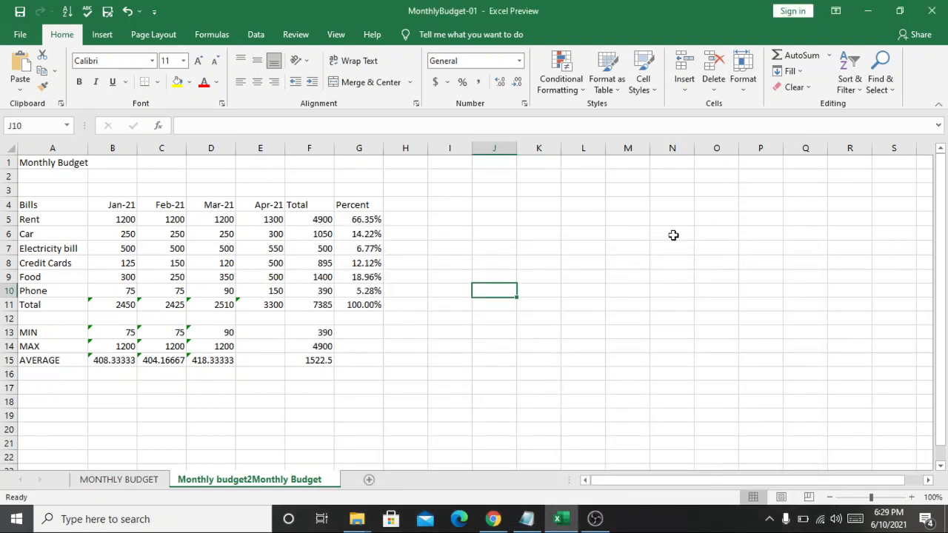
pyautogui.click(674, 235)
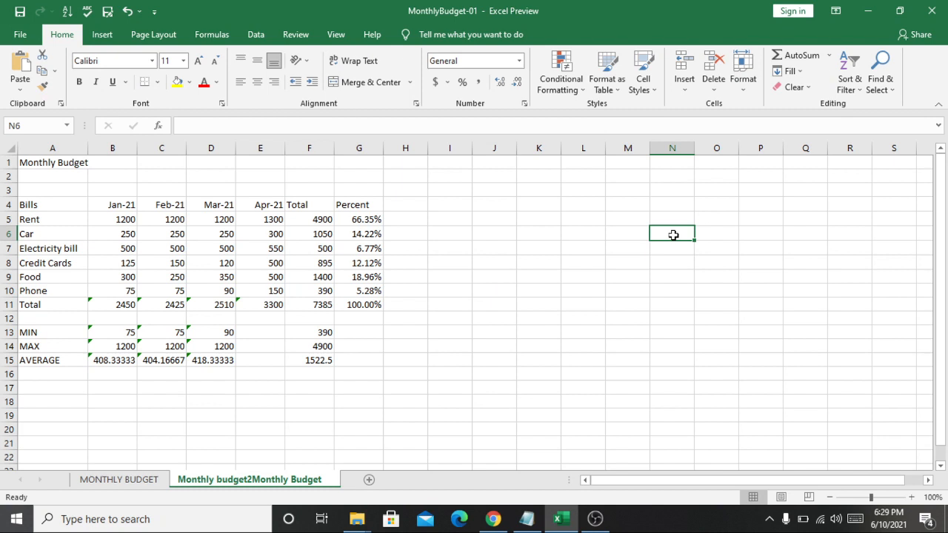